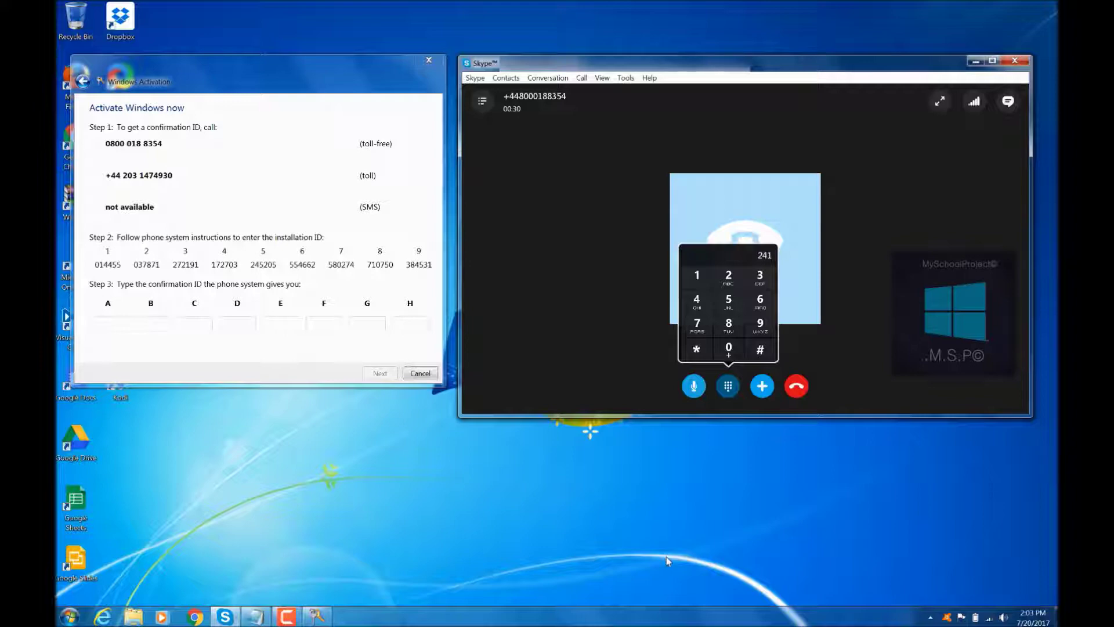
Step: Open the system volume control from the taskbar tray
{"action": "left_click", "coordinate": [1003, 619]}
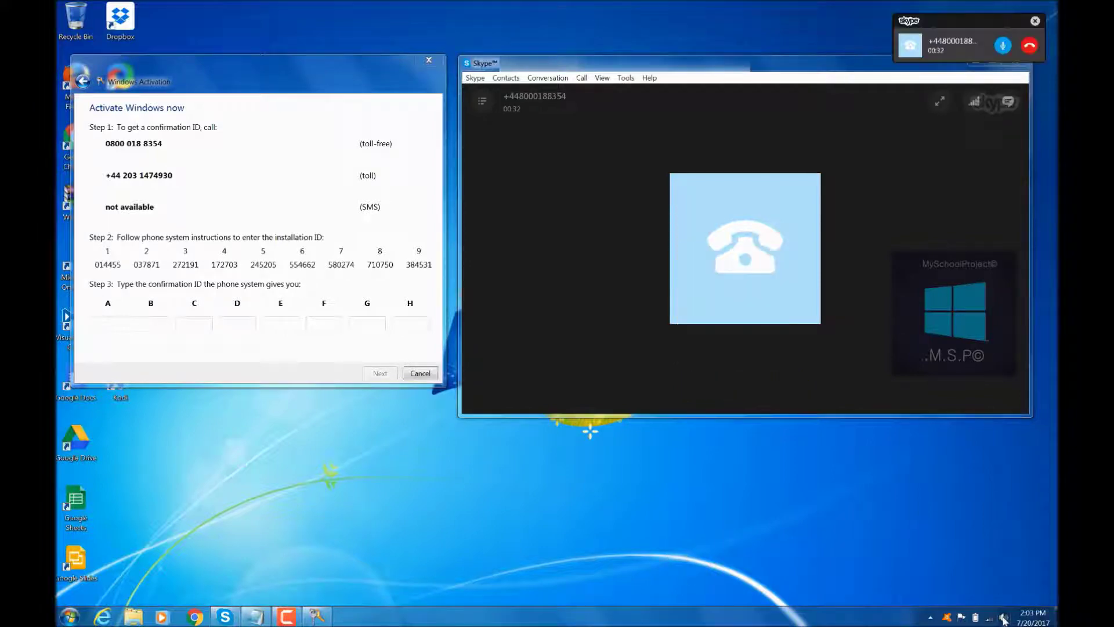
Step: Lower the call volume, then answer the menu with 1, 2, 1, 1, 2, making 24112112
{"action": "left_click", "coordinate": [1000, 489]}
{"action": "mouse_move", "coordinate": [777, 348]}
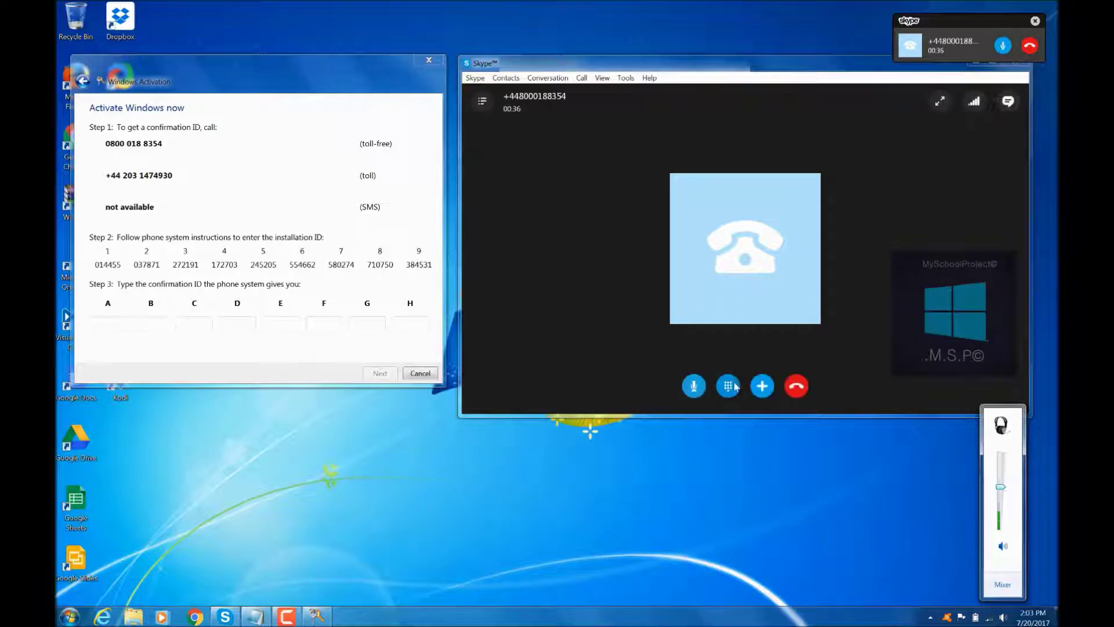
{"action": "left_click", "coordinate": [729, 385]}
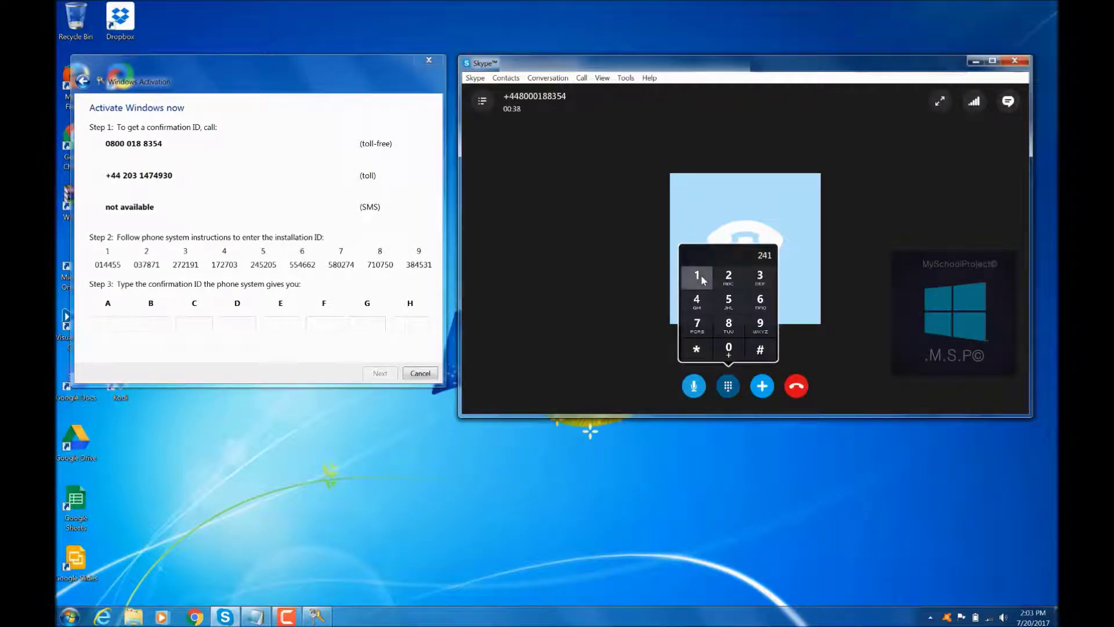
{"action": "left_click", "coordinate": [701, 275]}
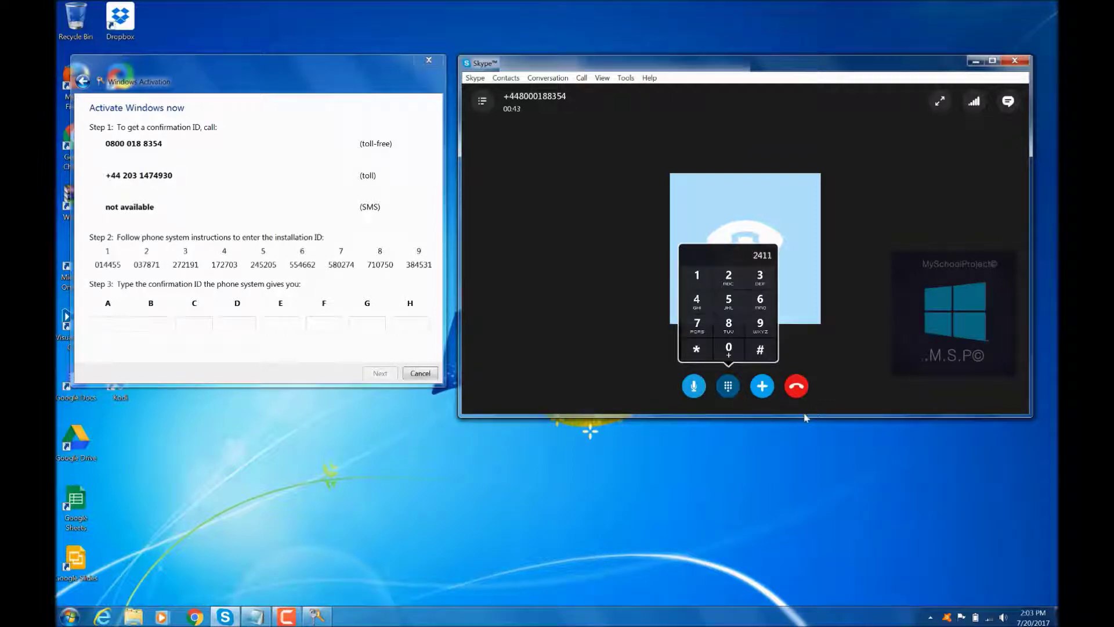
{"action": "left_click", "coordinate": [729, 276]}
{"action": "left_click", "coordinate": [700, 278]}
{"action": "left_click", "coordinate": [701, 276]}
{"action": "left_click", "coordinate": [729, 276]}
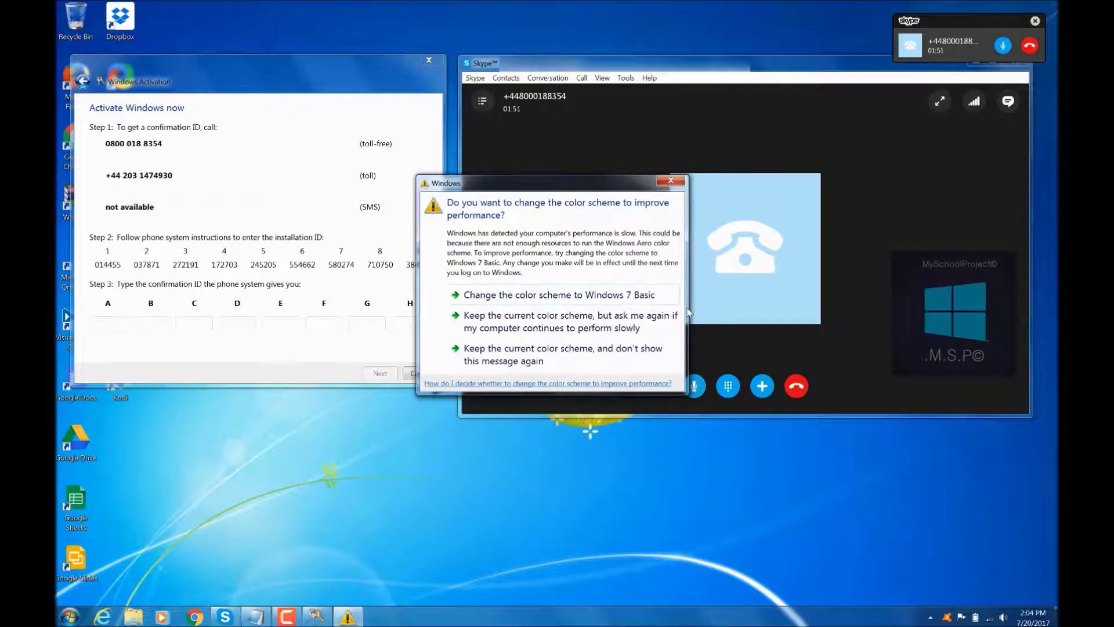
Step: Keep the current colour scheme and stop Windows showing this performance prompt again
{"action": "left_click", "coordinate": [612, 348]}
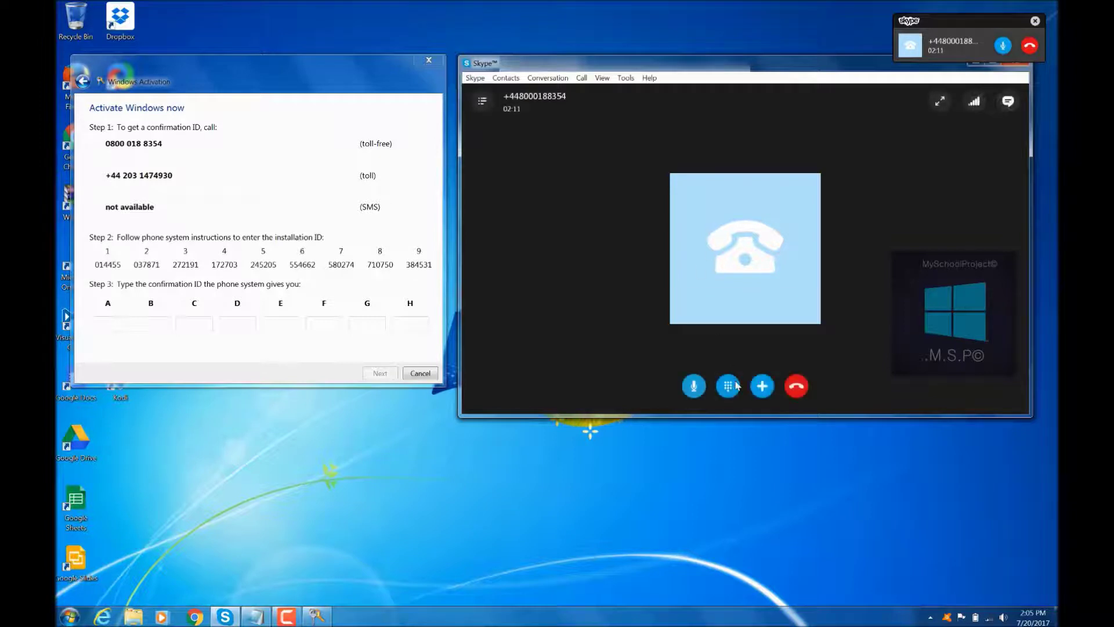
Step: Finish the menu entry with # and send the first installation ID group as tones
{"action": "left_click", "coordinate": [728, 386]}
{"action": "left_click", "coordinate": [760, 348]}
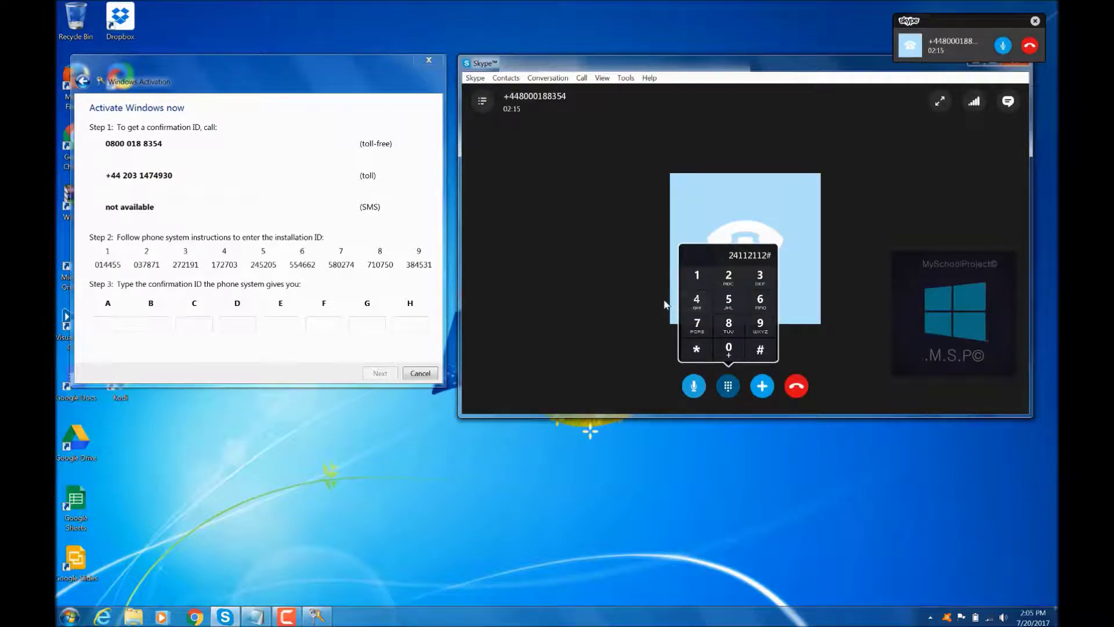
{"action": "left_click", "coordinate": [730, 351]}
{"action": "left_click", "coordinate": [701, 280]}
{"action": "left_click", "coordinate": [698, 300]}
{"action": "left_click", "coordinate": [698, 301]}
{"action": "left_click", "coordinate": [718, 300]}
{"action": "left_click", "coordinate": [718, 300]}
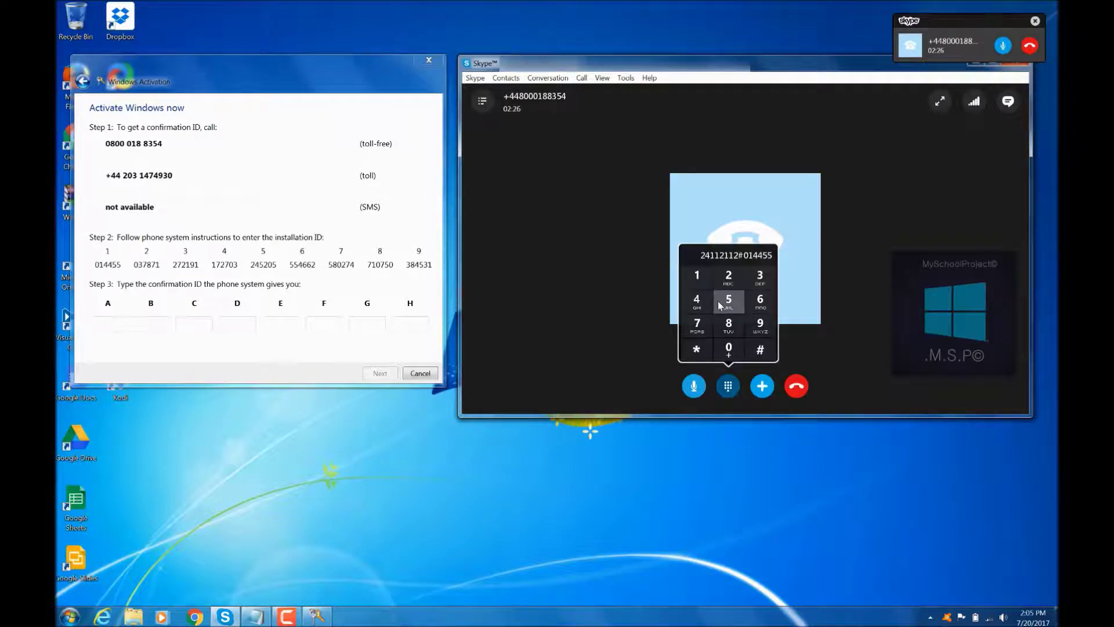
Step: Send the second and third installation ID groups on the call's keypad
{"action": "left_click", "coordinate": [729, 349]}
{"action": "left_click", "coordinate": [765, 281]}
{"action": "left_click", "coordinate": [698, 328]}
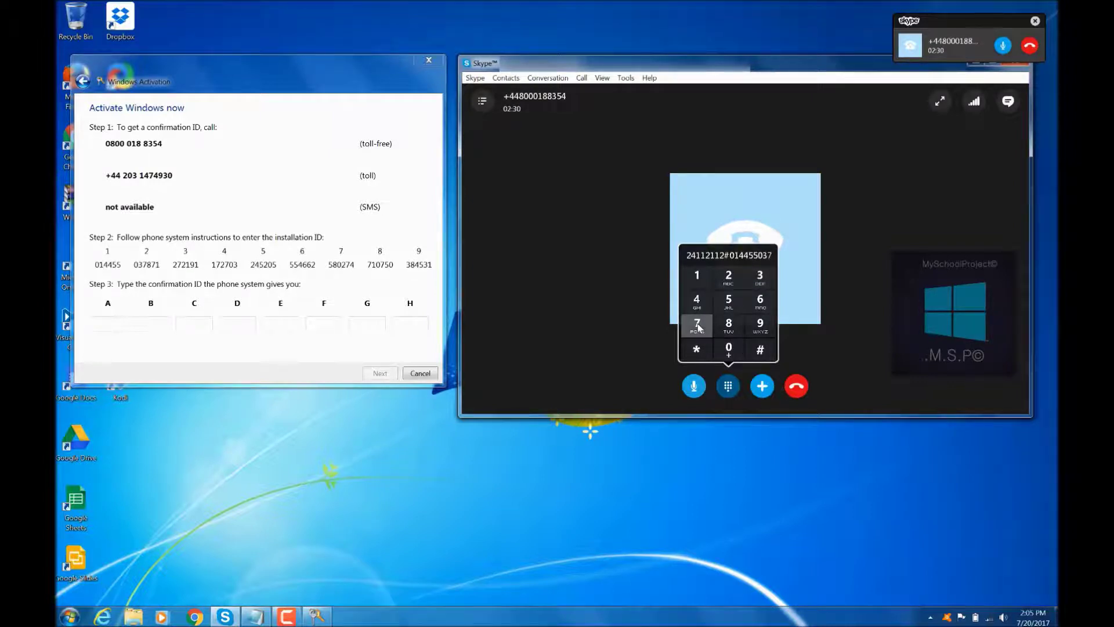
{"action": "left_click", "coordinate": [728, 328]}
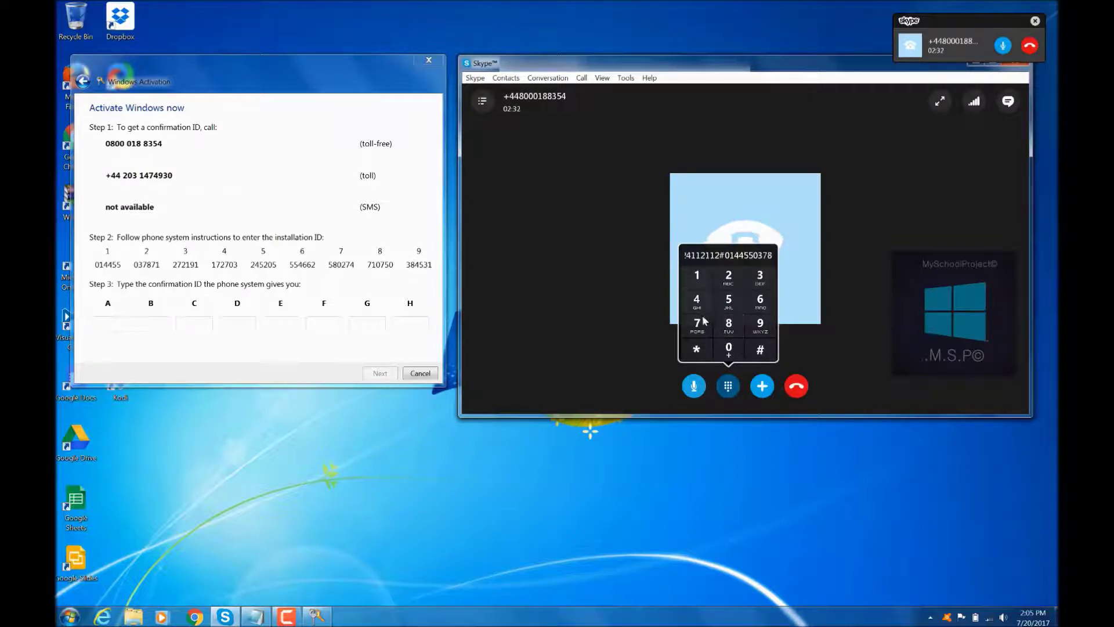
{"action": "left_click", "coordinate": [698, 325]}
{"action": "left_click", "coordinate": [702, 275]}
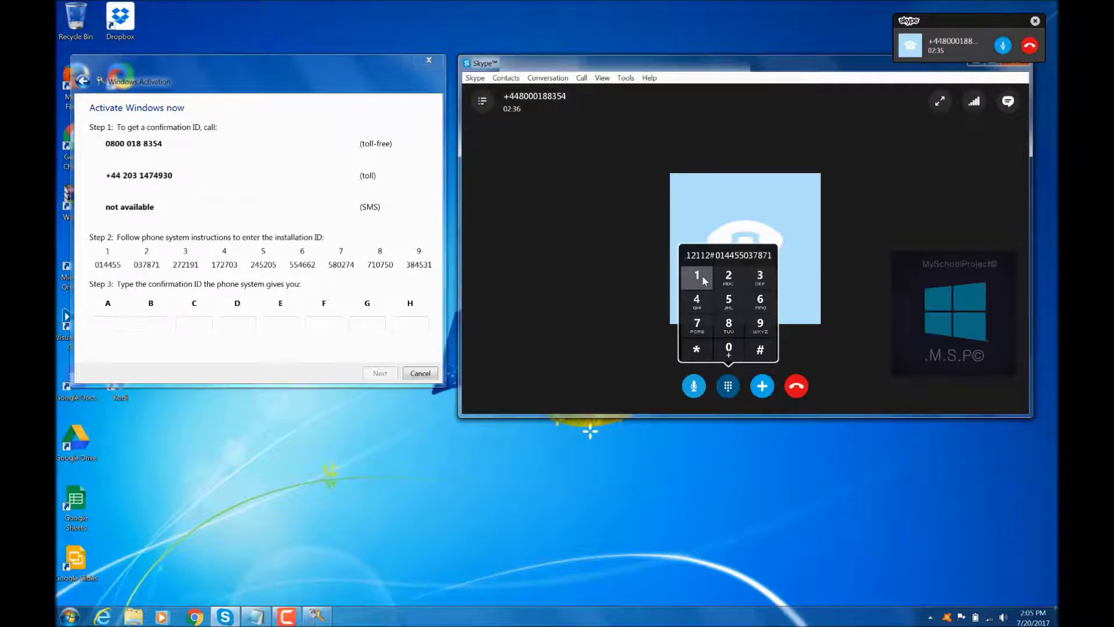
{"action": "left_click", "coordinate": [728, 277]}
{"action": "left_click", "coordinate": [708, 324]}
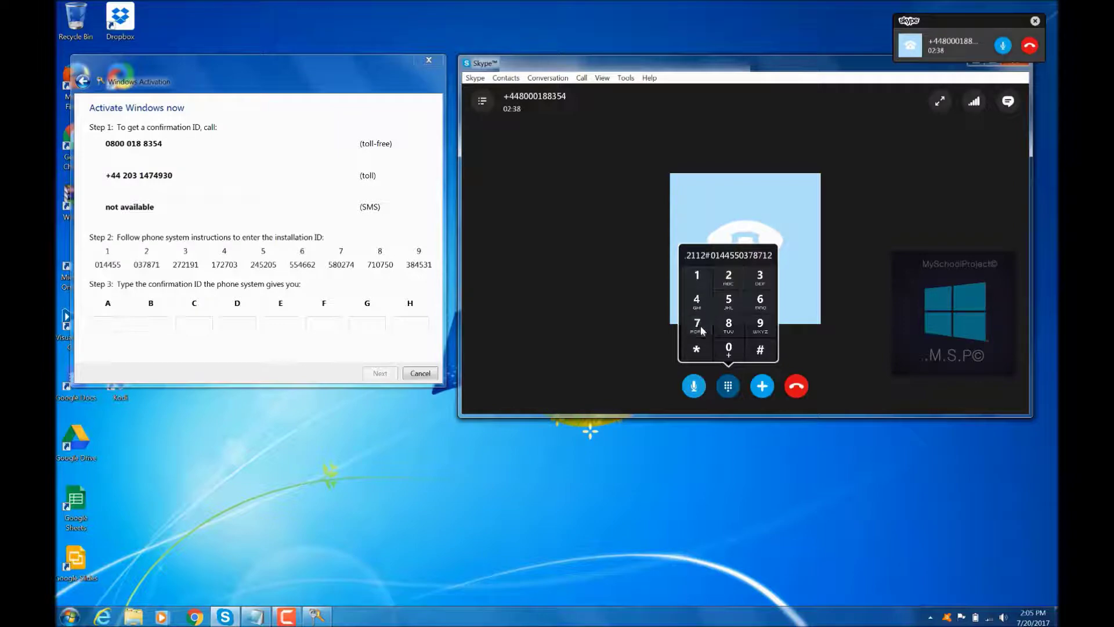
{"action": "left_click", "coordinate": [718, 282]}
{"action": "left_click", "coordinate": [701, 278]}
{"action": "left_click", "coordinate": [753, 327]}
{"action": "left_click", "coordinate": [702, 279]}
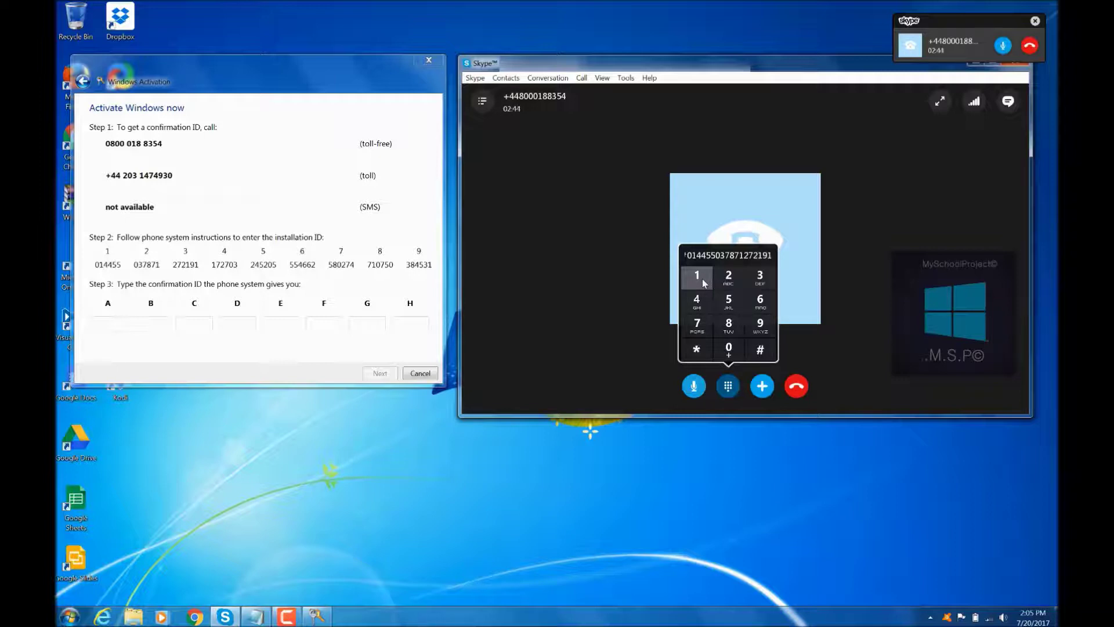
Step: Send the fourth and fifth installation ID groups on the call's keypad
{"action": "left_click", "coordinate": [702, 277]}
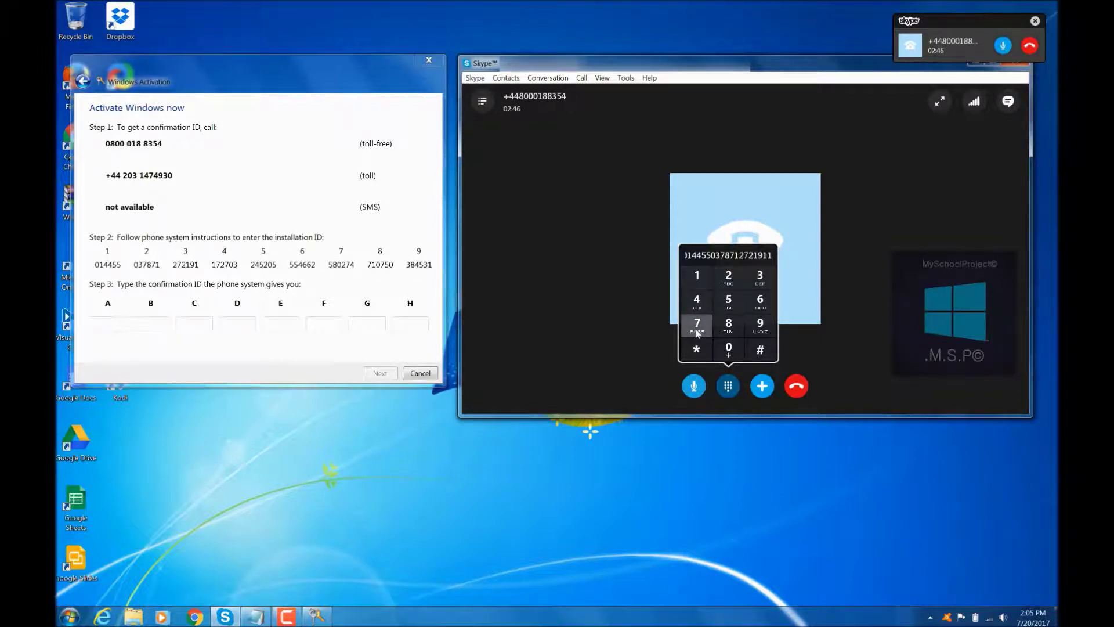
{"action": "left_click", "coordinate": [698, 331]}
{"action": "left_click", "coordinate": [730, 283]}
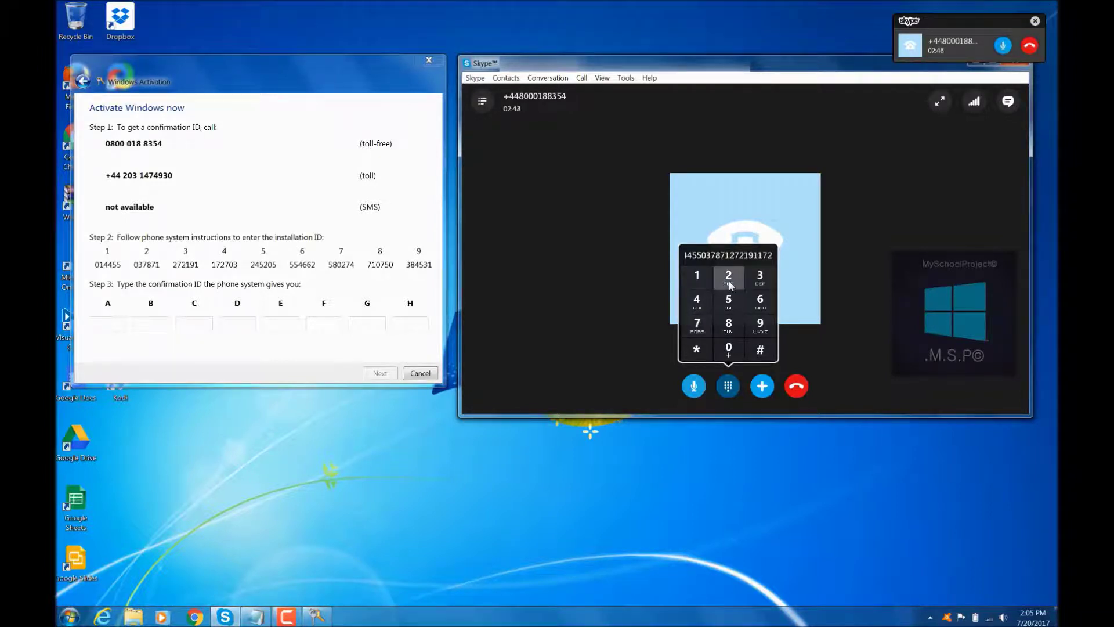
{"action": "left_click", "coordinate": [698, 326]}
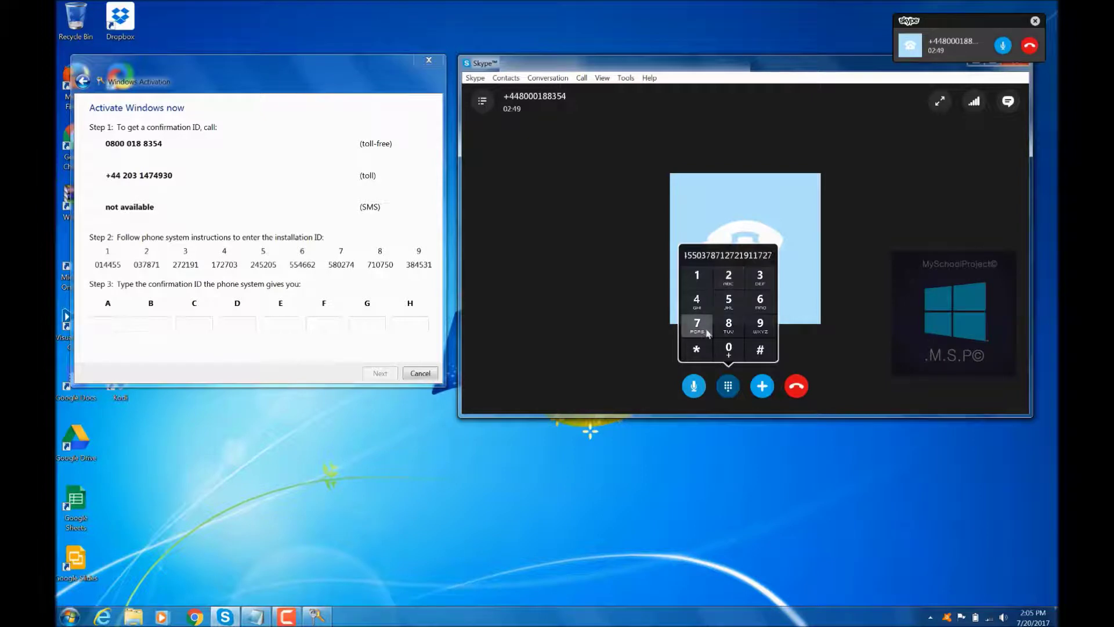
{"action": "left_click", "coordinate": [730, 351]}
{"action": "left_click", "coordinate": [759, 279]}
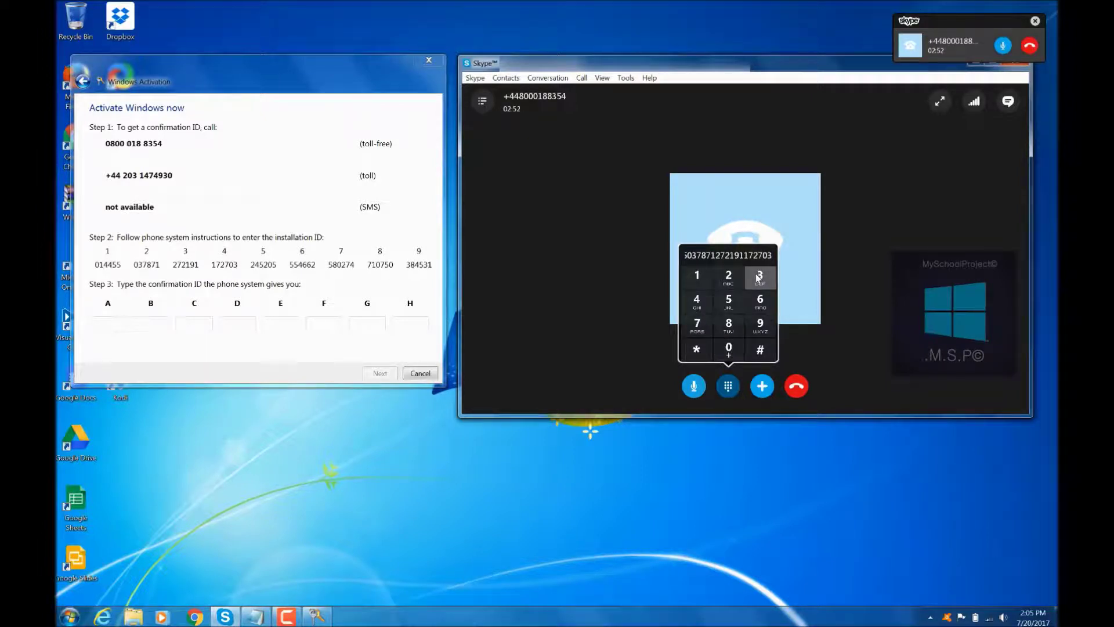
{"action": "left_click", "coordinate": [729, 278]}
{"action": "left_click", "coordinate": [697, 301]}
{"action": "left_click", "coordinate": [726, 304]}
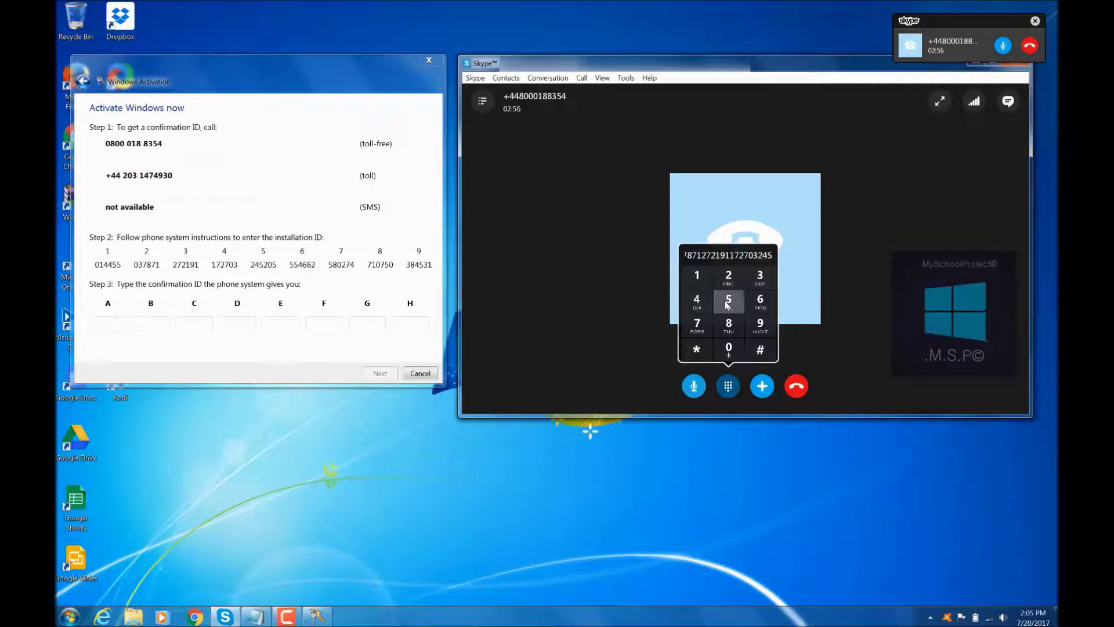
{"action": "left_click", "coordinate": [728, 278]}
{"action": "left_click", "coordinate": [729, 347]}
{"action": "left_click", "coordinate": [730, 303]}
Step: Send the sixth and seventh installation ID groups on the call's keypad
{"action": "left_click", "coordinate": [729, 304]}
{"action": "left_click", "coordinate": [723, 303]}
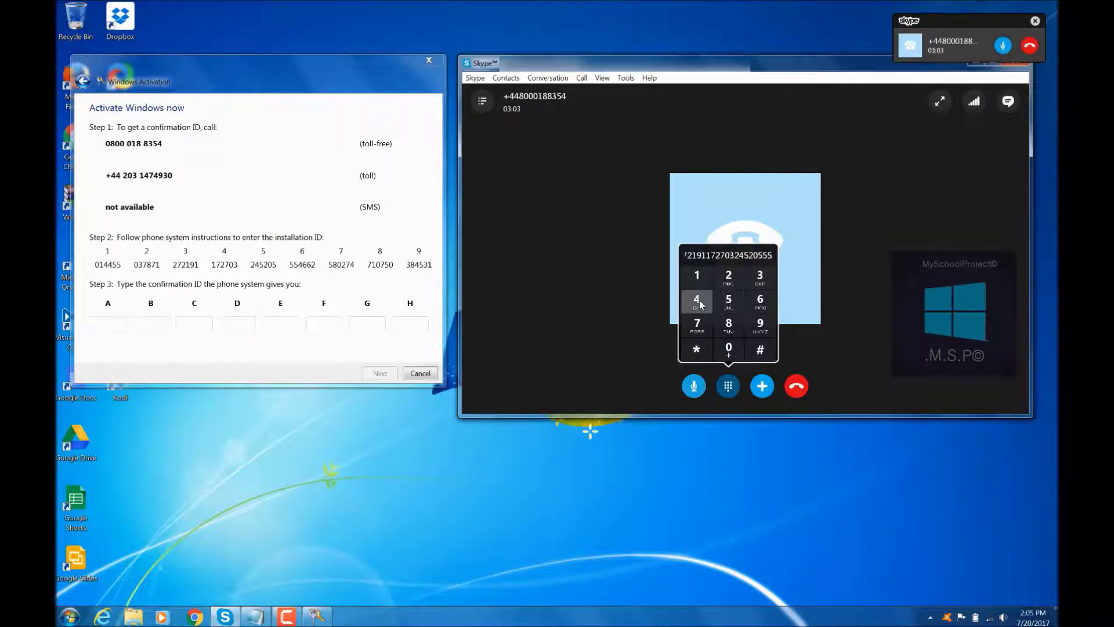
{"action": "left_click", "coordinate": [700, 304]}
{"action": "left_click", "coordinate": [760, 301]}
{"action": "left_click", "coordinate": [760, 302]}
{"action": "left_click", "coordinate": [733, 282]}
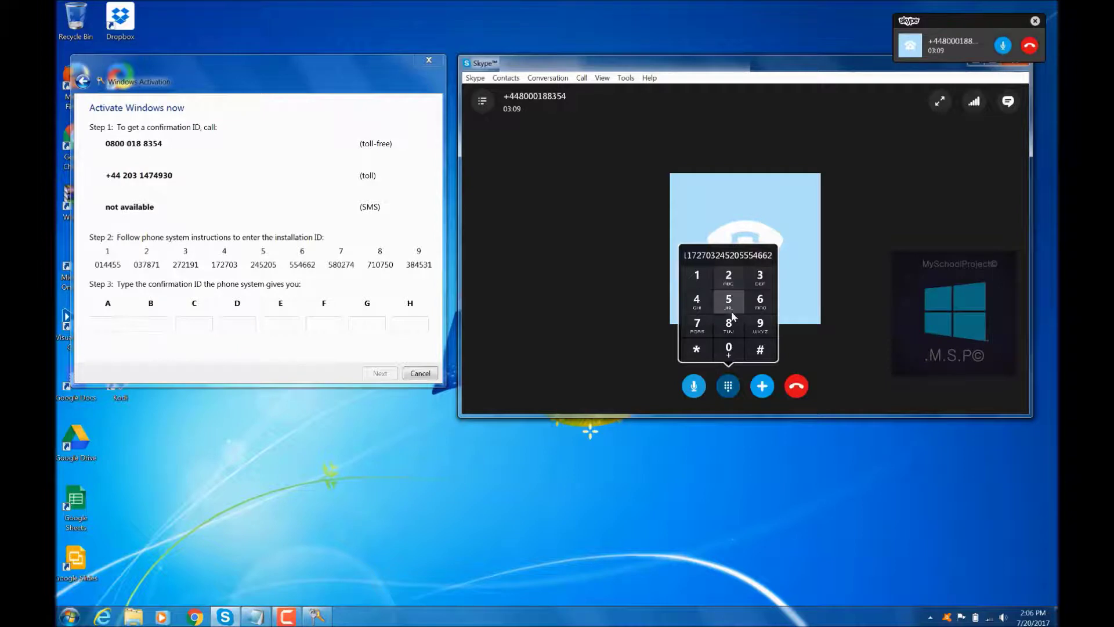
{"action": "left_click", "coordinate": [731, 301]}
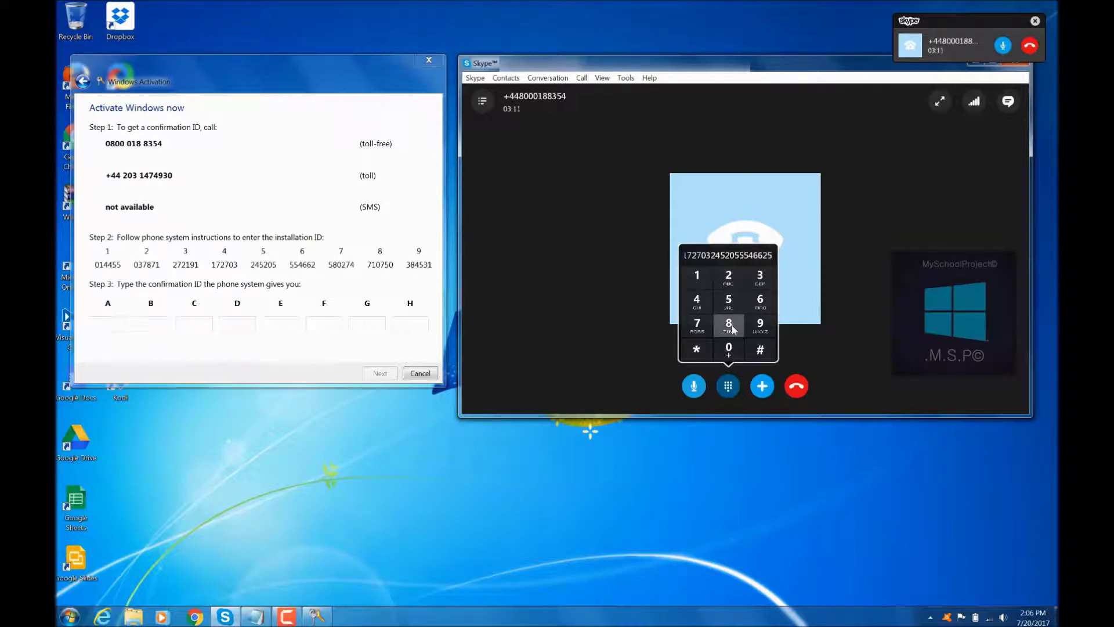
{"action": "left_click", "coordinate": [732, 325]}
{"action": "left_click", "coordinate": [733, 350]}
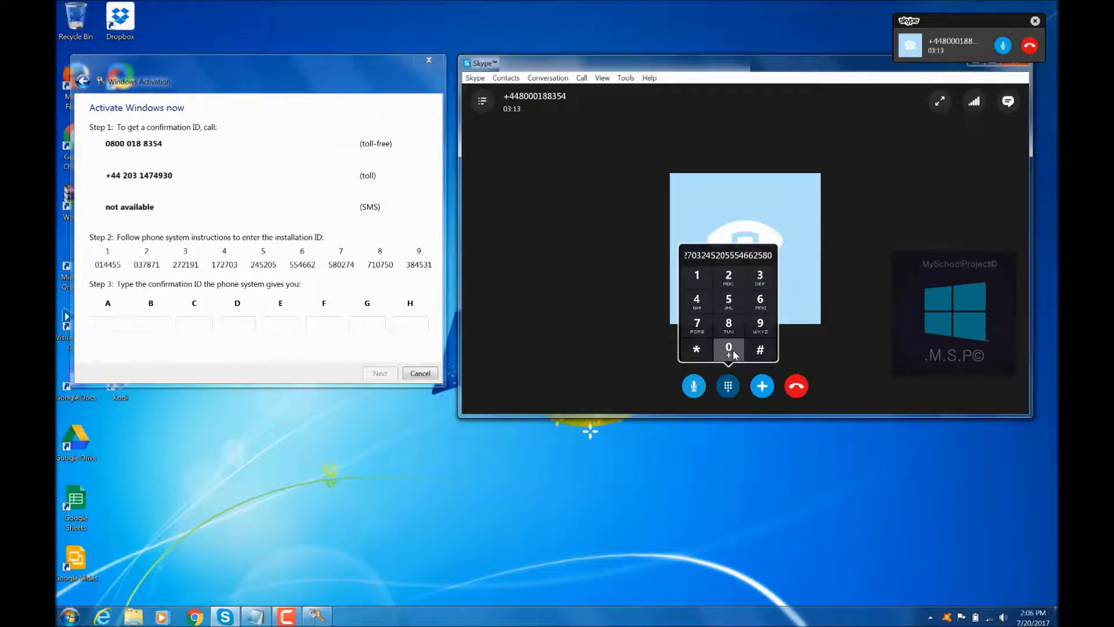
{"action": "left_click", "coordinate": [729, 276]}
{"action": "left_click", "coordinate": [701, 328]}
{"action": "left_click", "coordinate": [702, 307]}
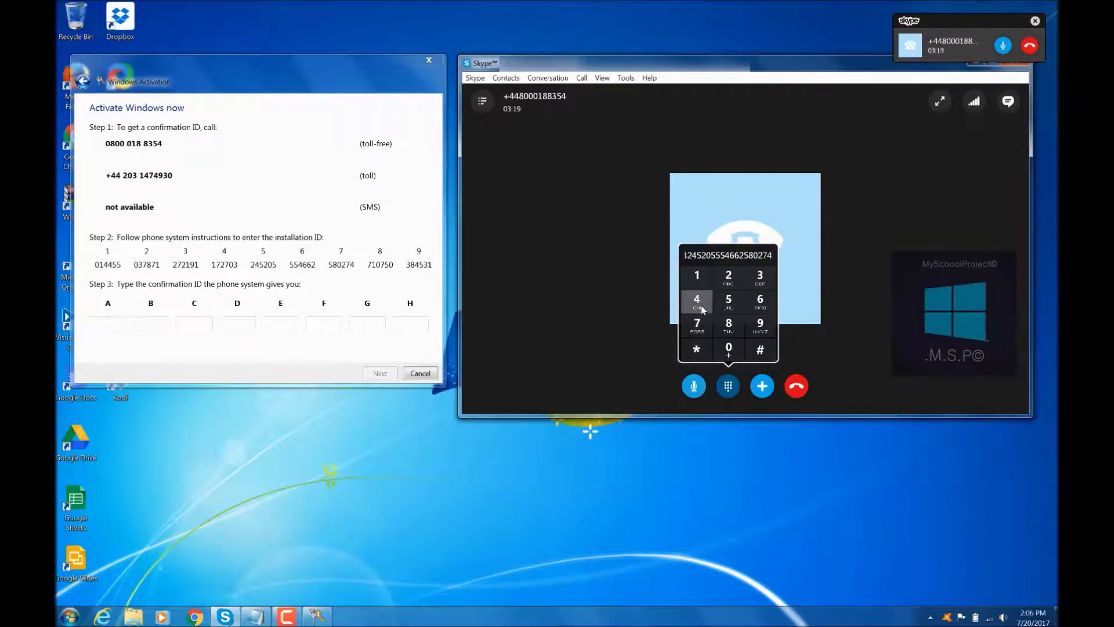
Step: Send the eighth and final ninth installation ID groups on the call's keypad
{"action": "left_click", "coordinate": [701, 329]}
{"action": "left_click", "coordinate": [702, 284]}
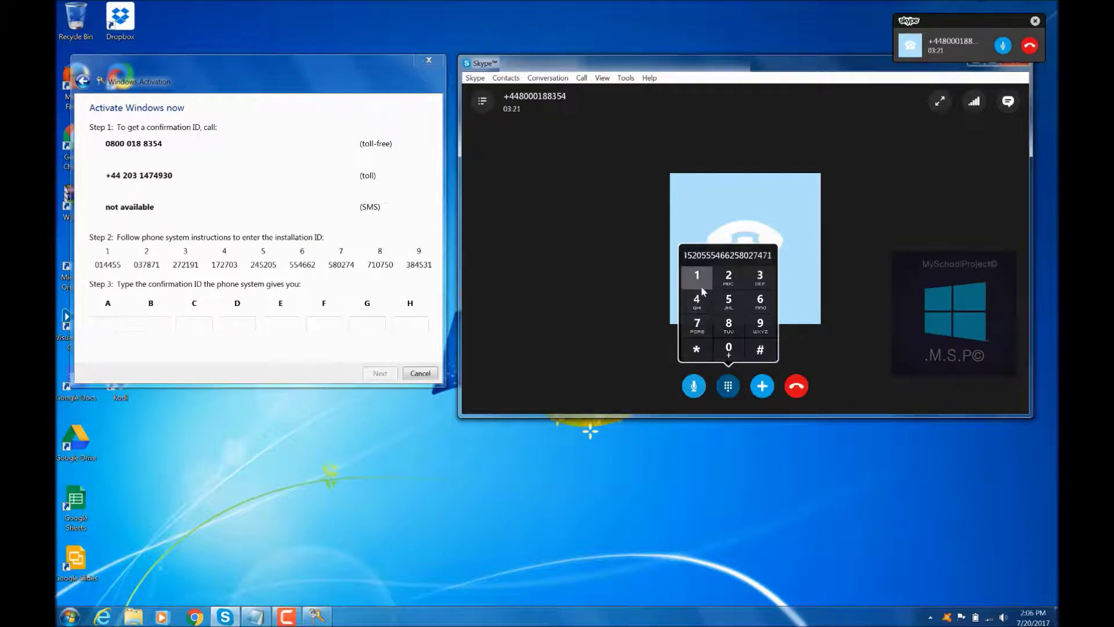
{"action": "left_click", "coordinate": [729, 349]}
{"action": "left_click", "coordinate": [698, 325]}
{"action": "left_click", "coordinate": [728, 300]}
{"action": "left_click", "coordinate": [729, 351]}
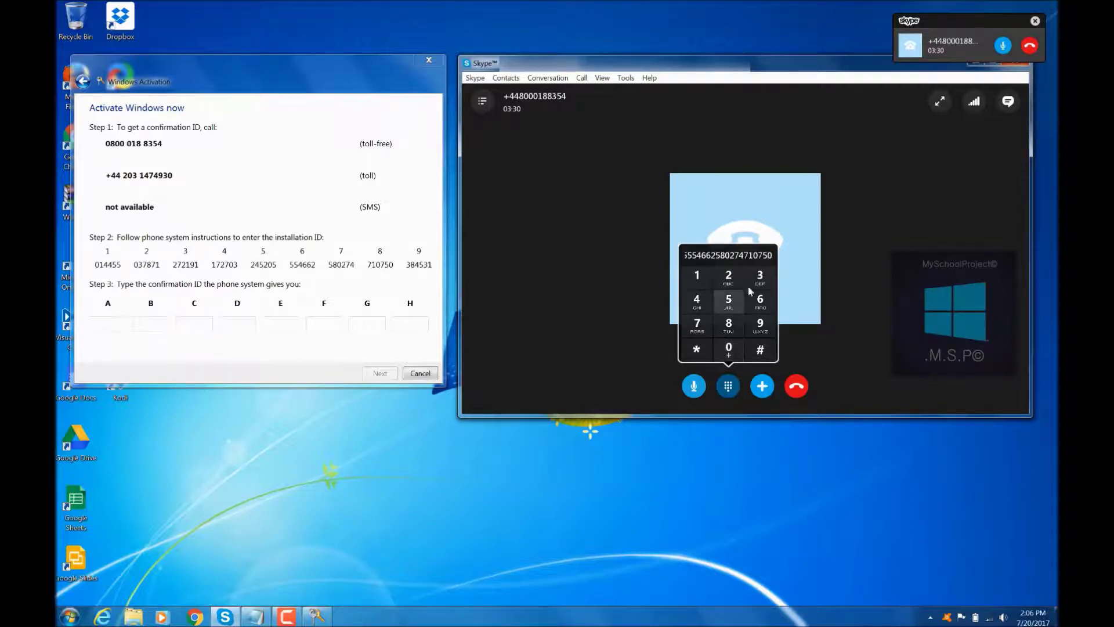
{"action": "left_click", "coordinate": [761, 276]}
{"action": "left_click", "coordinate": [733, 325]}
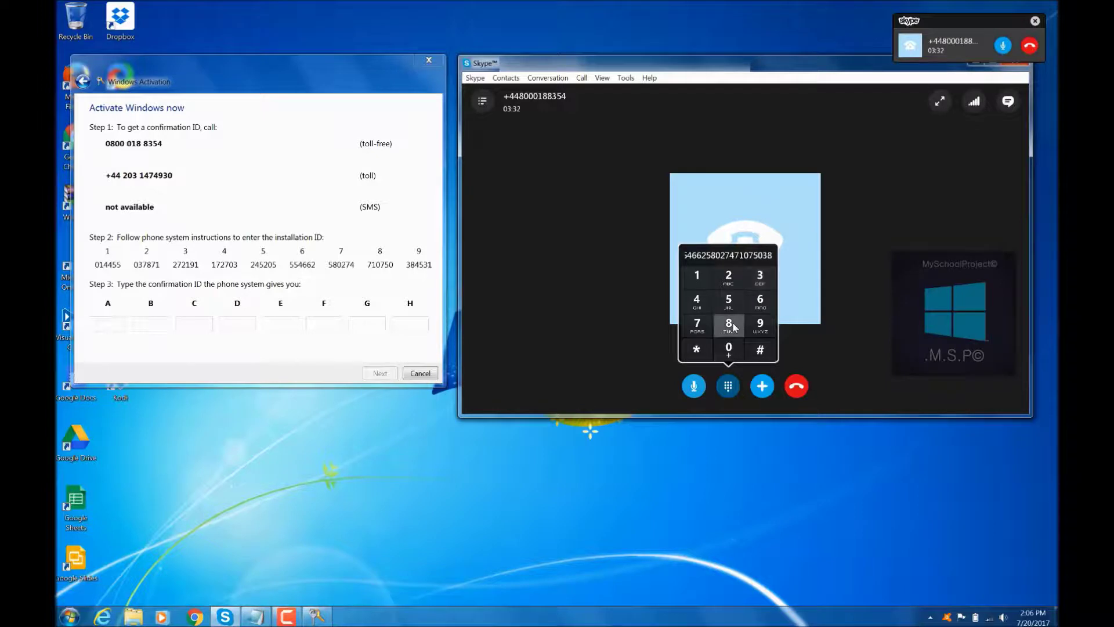
{"action": "left_click", "coordinate": [699, 302]}
{"action": "left_click", "coordinate": [730, 304]}
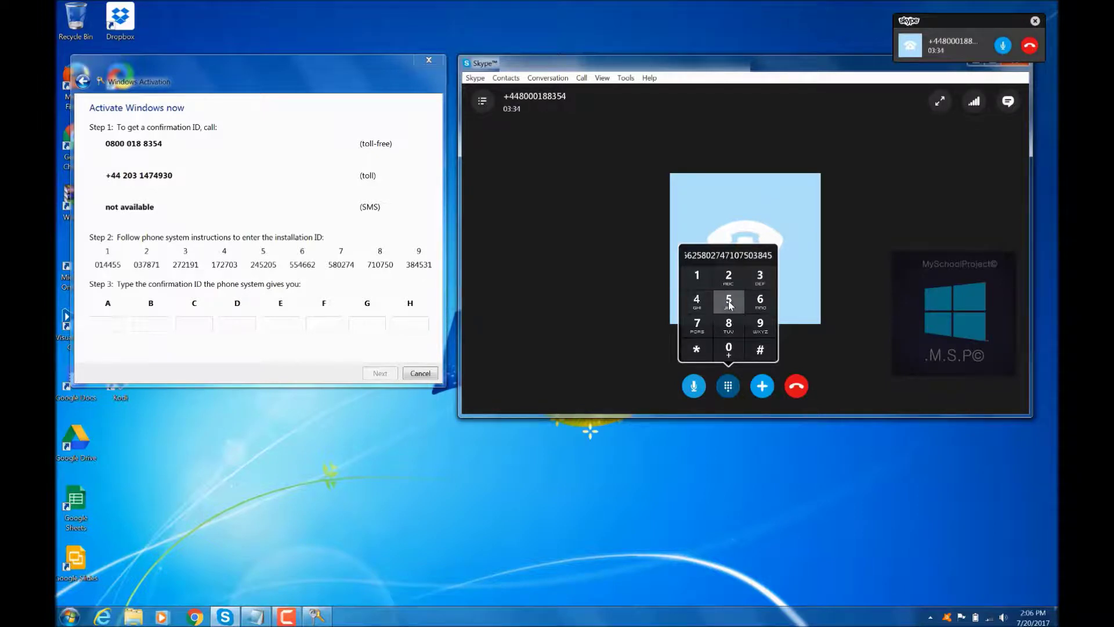
{"action": "left_click", "coordinate": [760, 276]}
{"action": "left_click", "coordinate": [706, 285]}
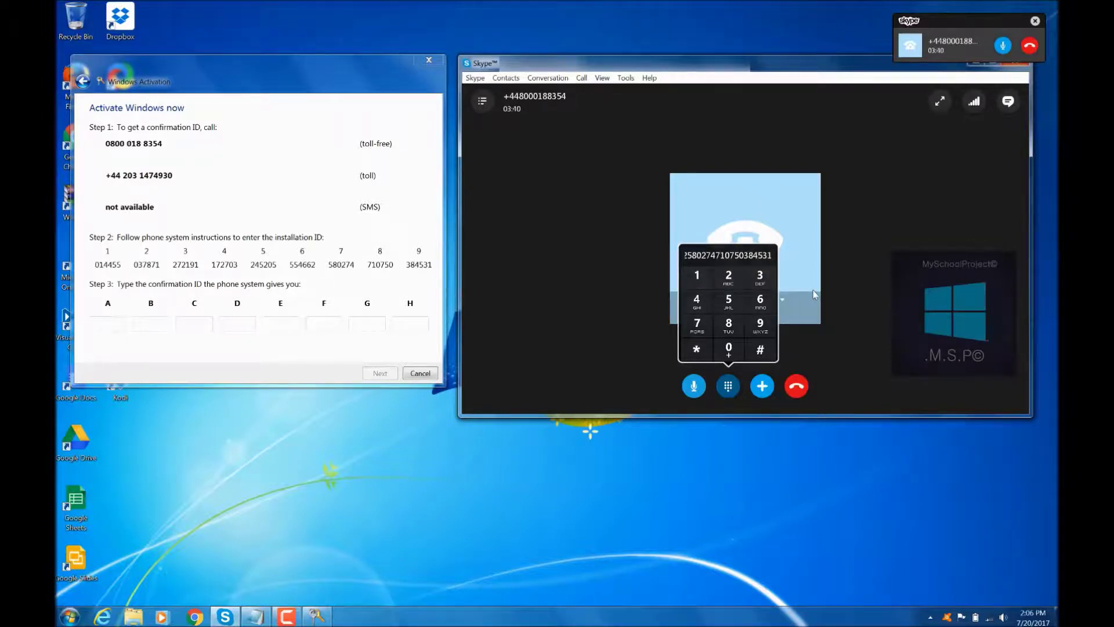
Step: Answer the phone prompt with 1, then move to confirmation ID field A
{"action": "left_click", "coordinate": [698, 275]}
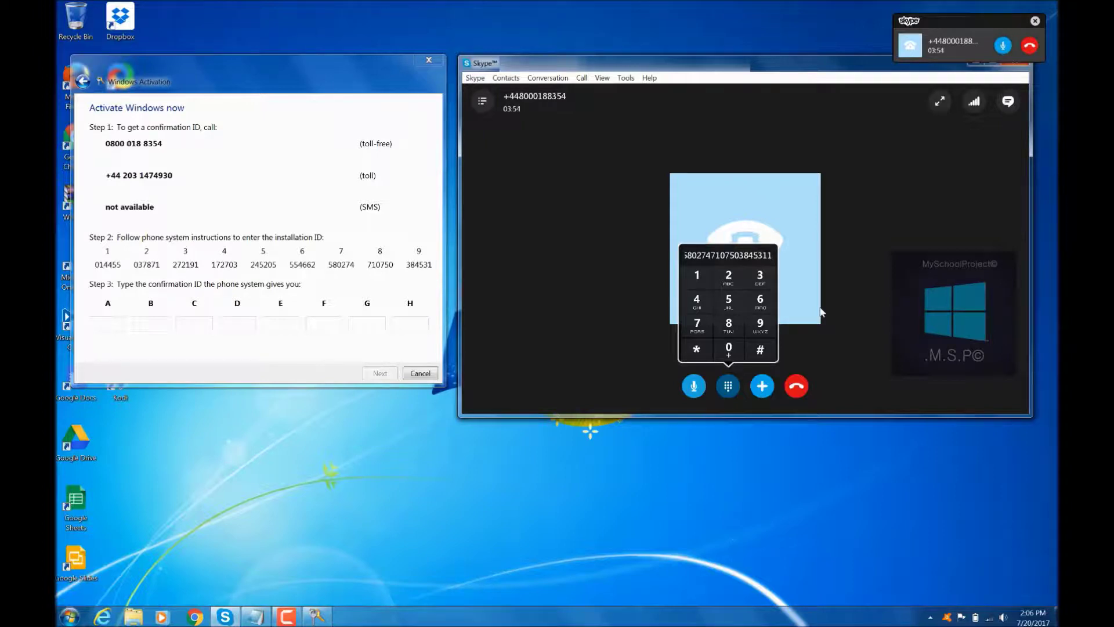
{"action": "left_click", "coordinate": [109, 322]}
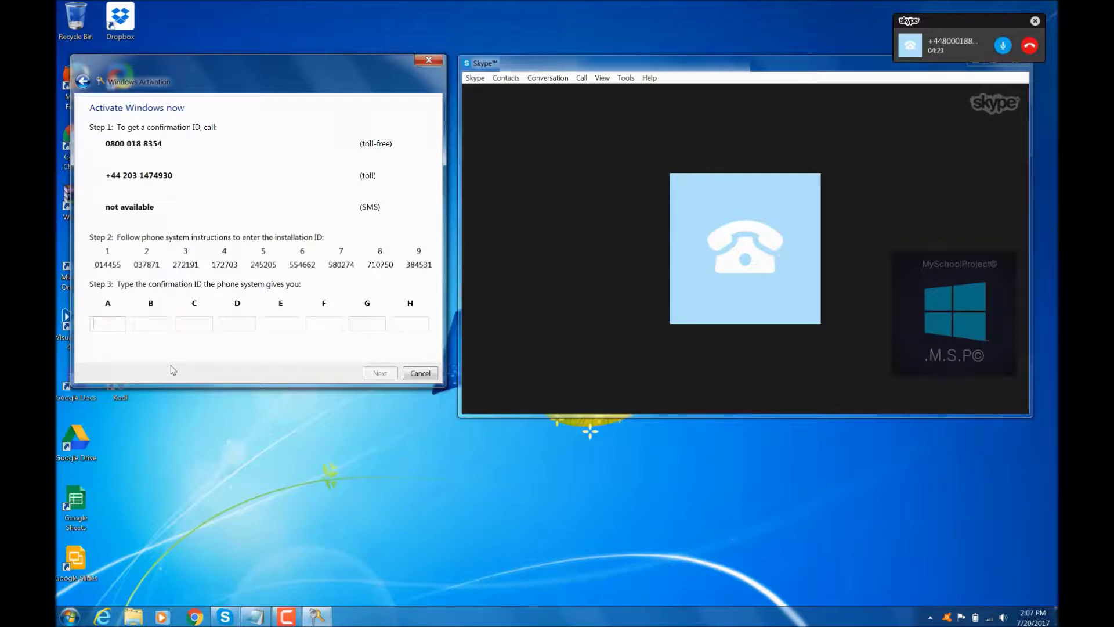
Step: Enter confirmation ID block A and confirm it with # on the call
{"action": "left_click", "coordinate": [720, 390]}
{"action": "left_click", "coordinate": [760, 350]}
Step: Enter block B, confirm it with # on the call, and type block C
{"action": "left_click", "coordinate": [145, 325]}
{"action": "left_click", "coordinate": [728, 386]}
{"action": "left_click", "coordinate": [760, 349]}
{"action": "left_click", "coordinate": [188, 323]}
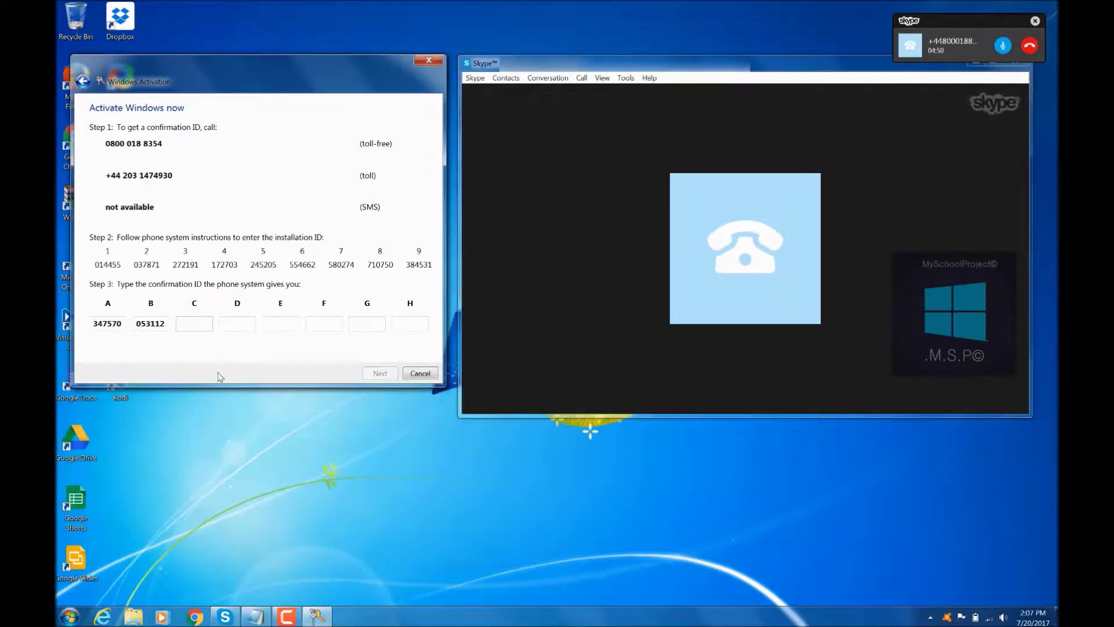
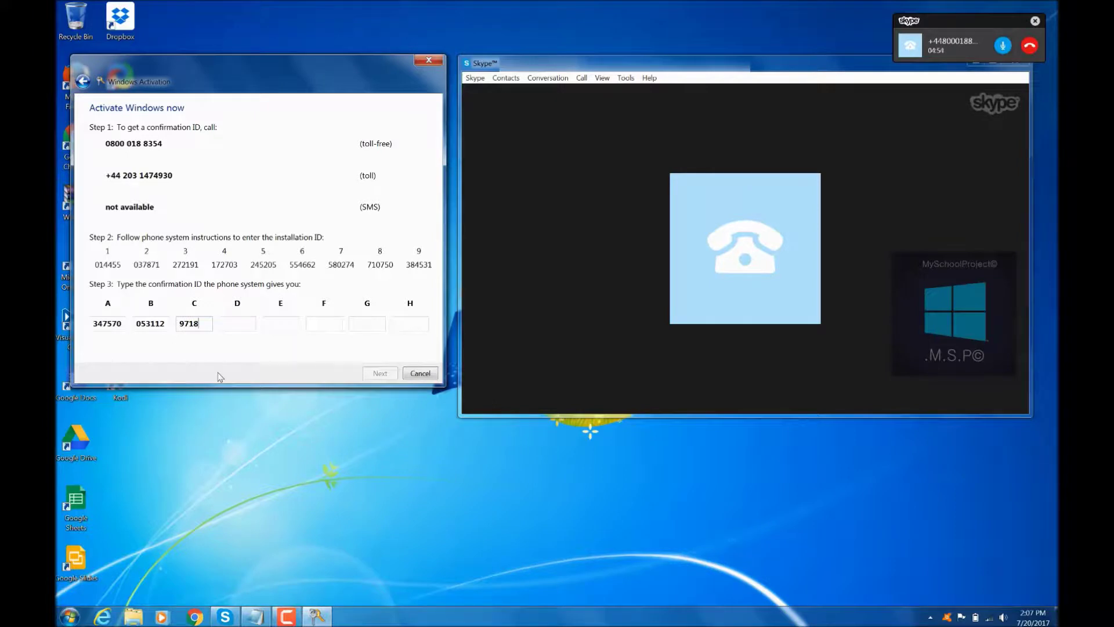